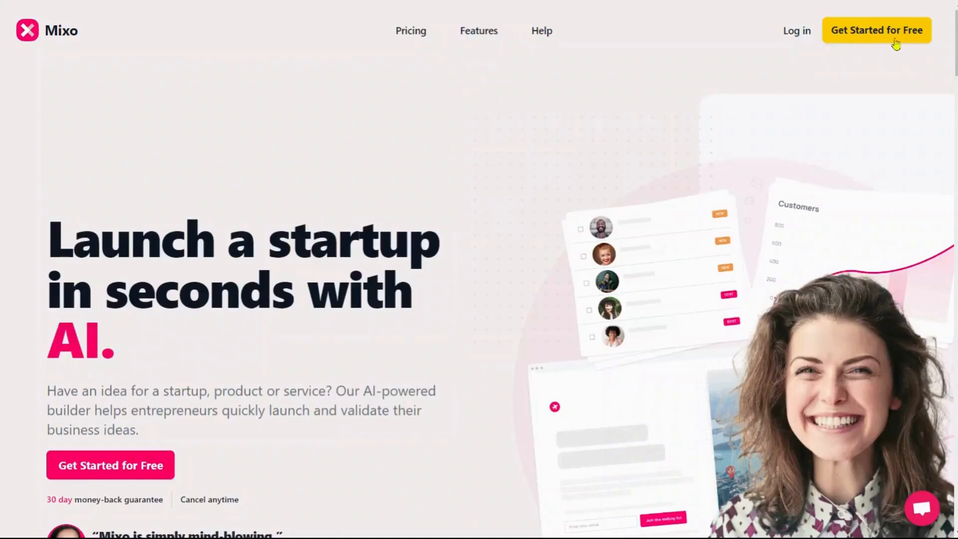
pyautogui.scroll(-4, 532, 200)
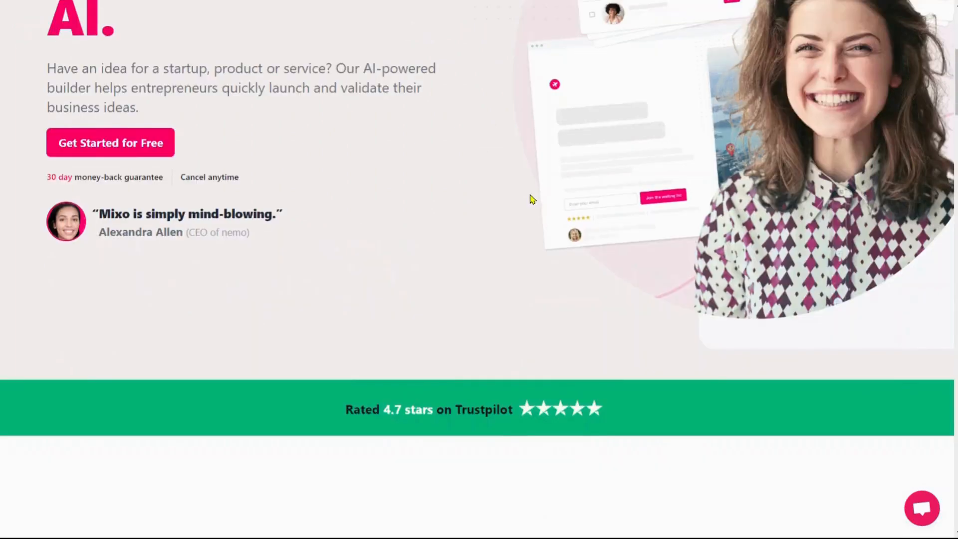
pyautogui.scroll(-6, 532, 199)
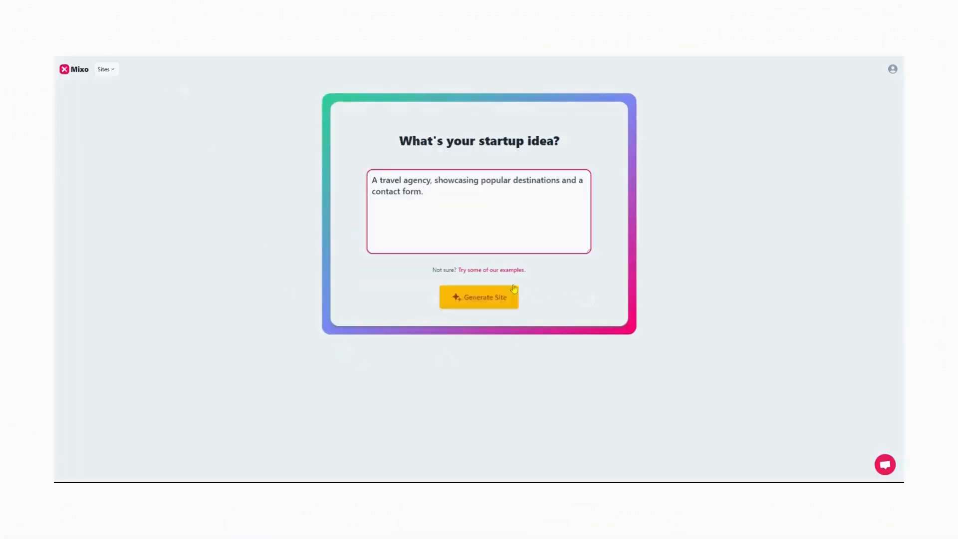
# Have the AI build the Globetrotter travel-agency site preview from the startup idea
pyautogui.click(500, 296)
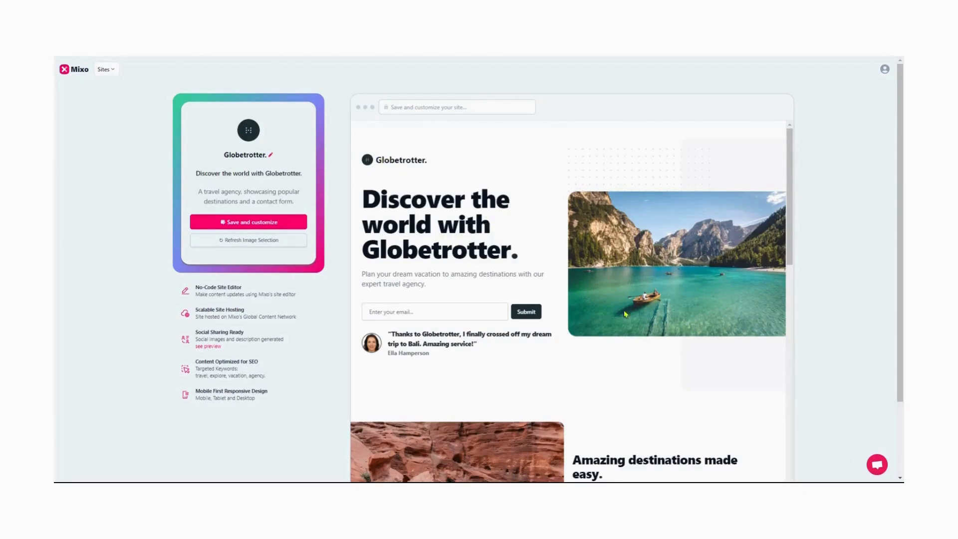
pyautogui.scroll(-1, 813, 335)
pyautogui.scroll(-2, 809, 325)
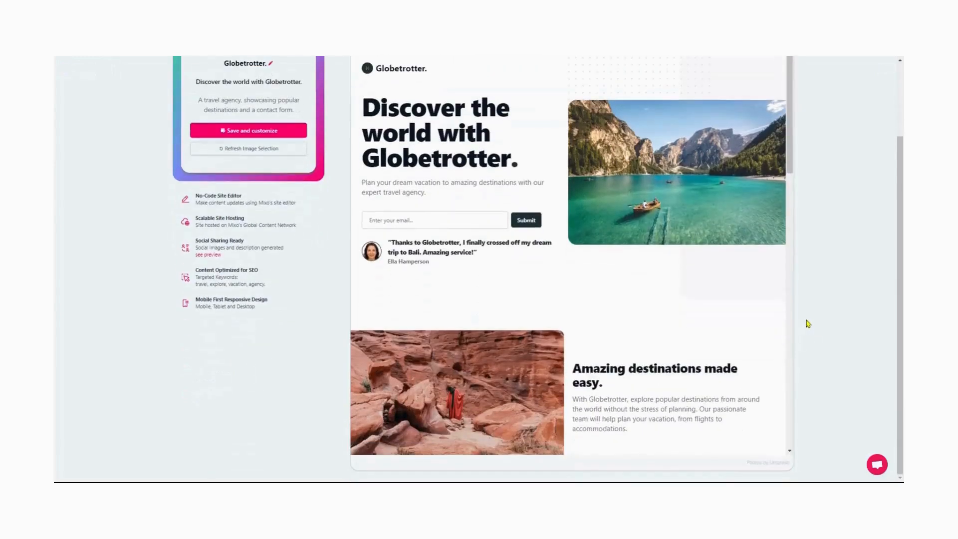
pyautogui.scroll(-2, 763, 318)
pyautogui.scroll(-2, 754, 312)
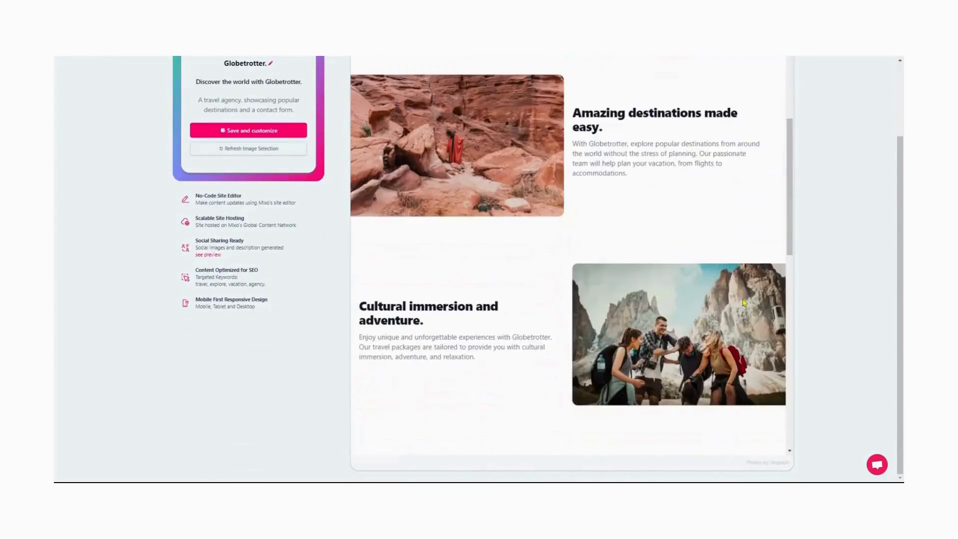
pyautogui.scroll(-2, 744, 302)
pyautogui.scroll(-2, 744, 303)
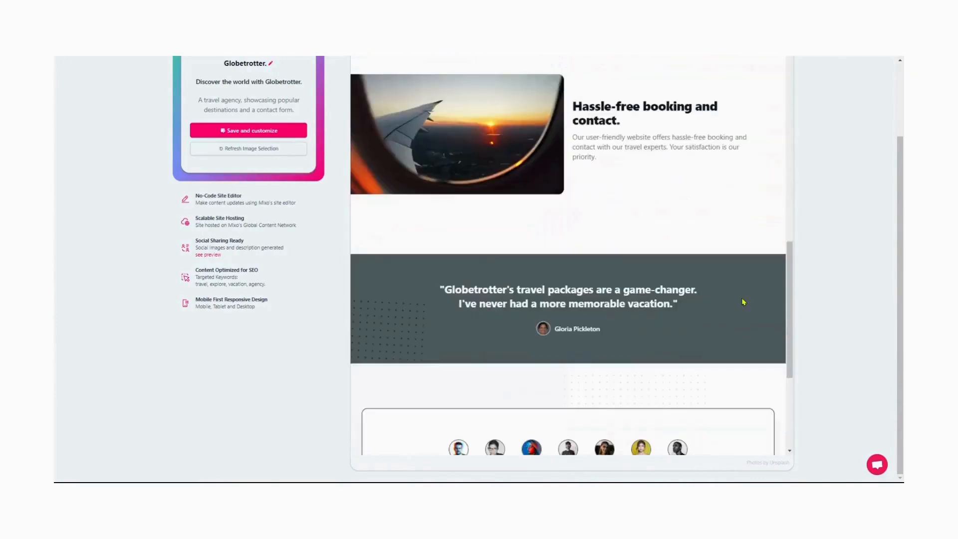
pyautogui.scroll(-3, 743, 303)
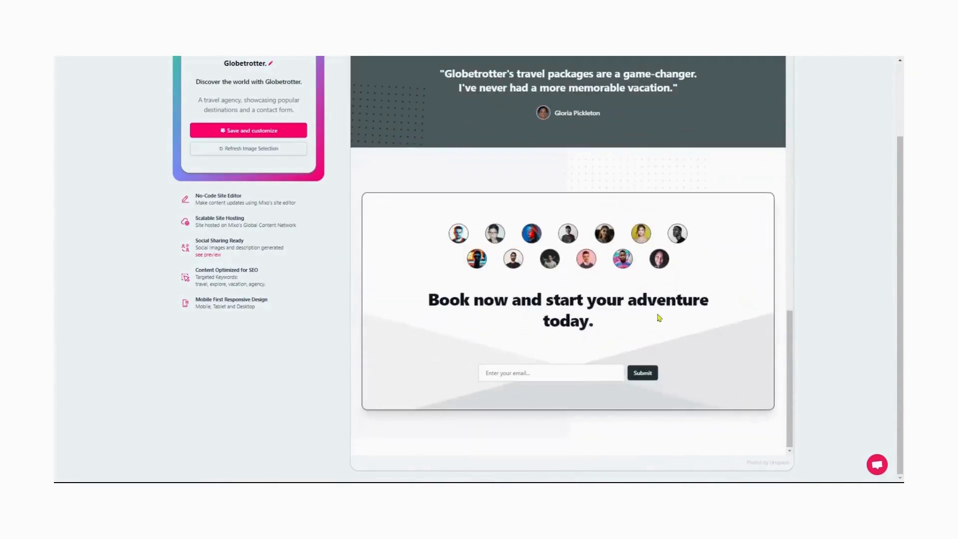
pyautogui.scroll(5, 660, 318)
pyautogui.scroll(5, 652, 314)
pyautogui.scroll(3, 646, 321)
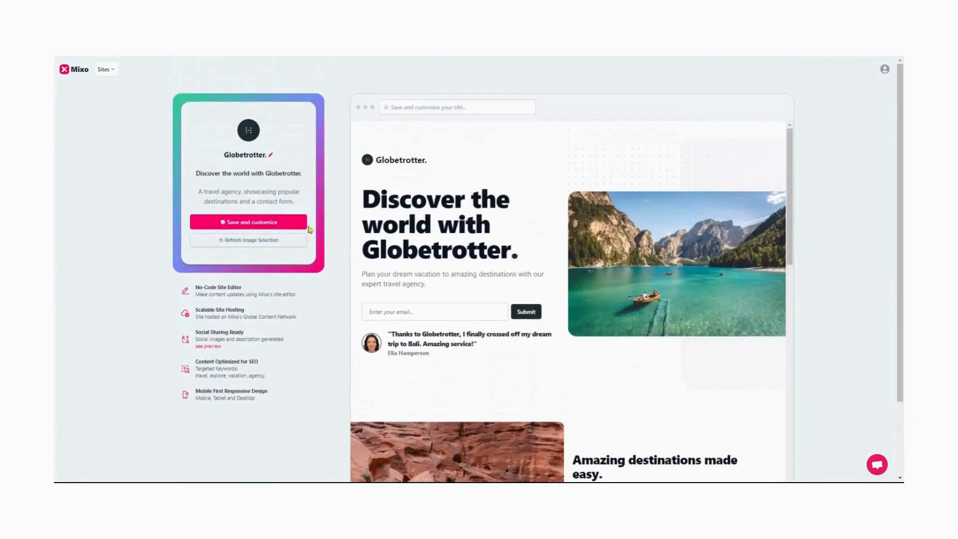
# Save the Globetrotter site to the account on the free plan, landing in the editor
pyautogui.click(285, 222)
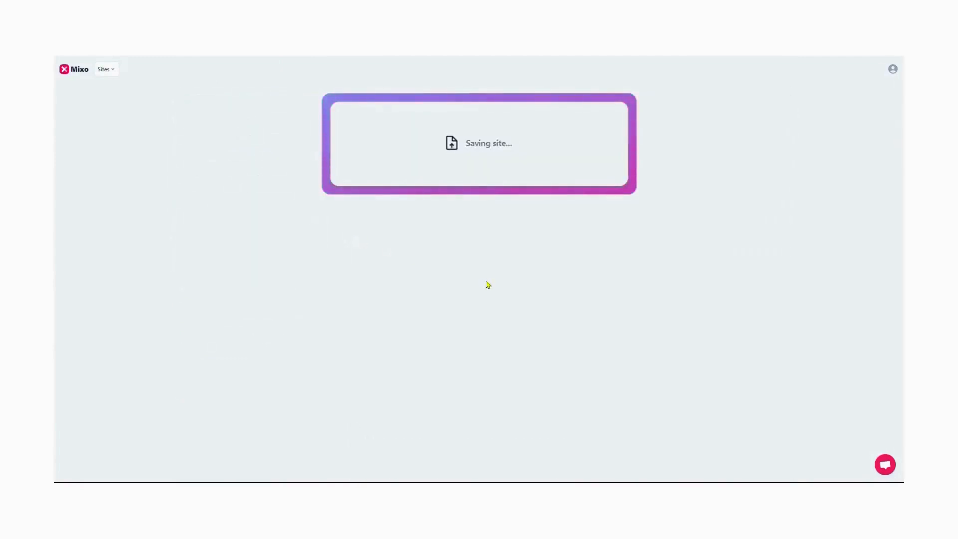
pyautogui.scroll(-1, 564, 236)
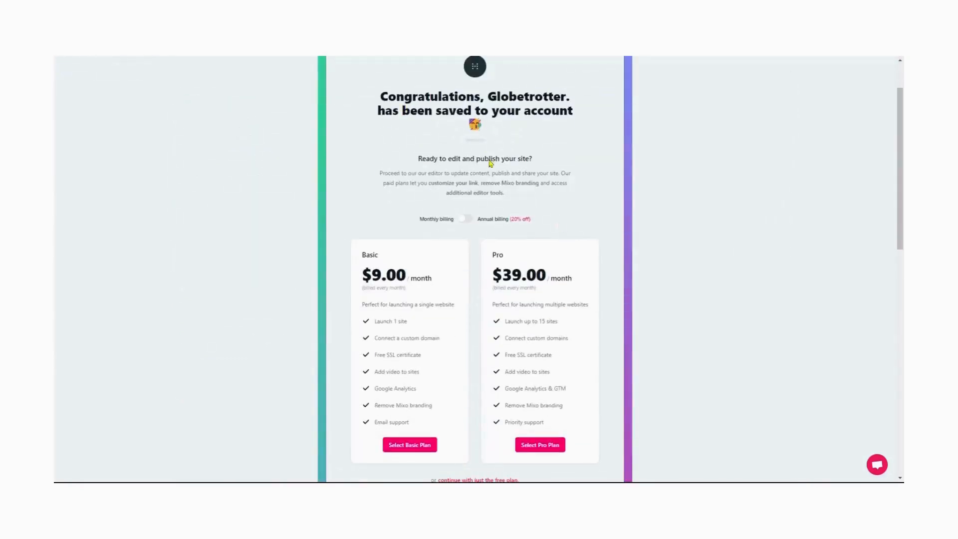
pyautogui.scroll(-1, 544, 216)
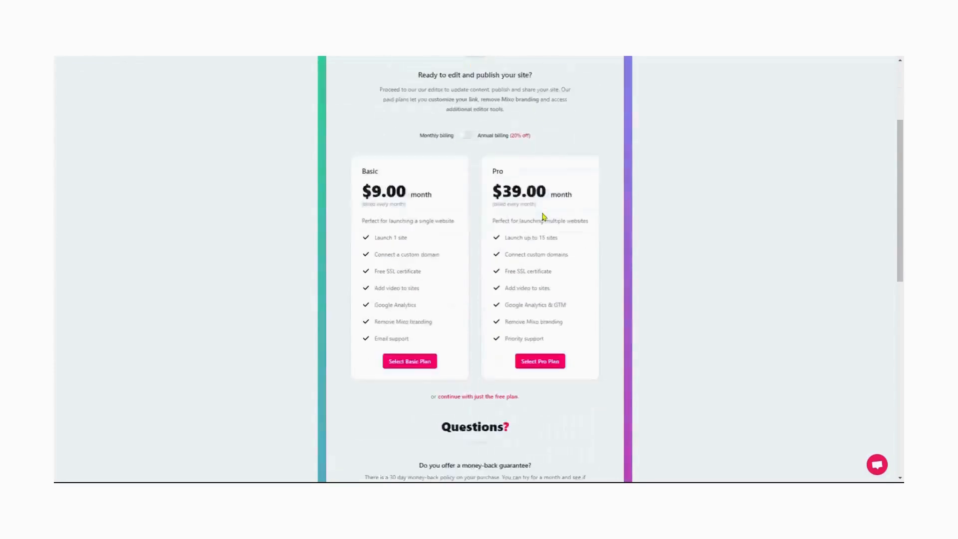
pyautogui.scroll(-1, 544, 216)
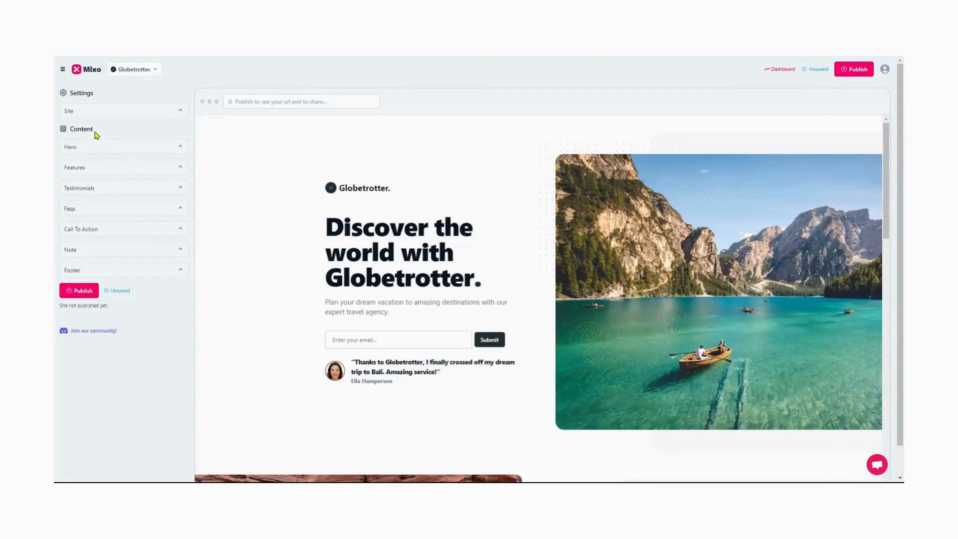
pyautogui.moveTo(82, 130); pyautogui.dragTo(69, 131)
pyautogui.click(164, 150)
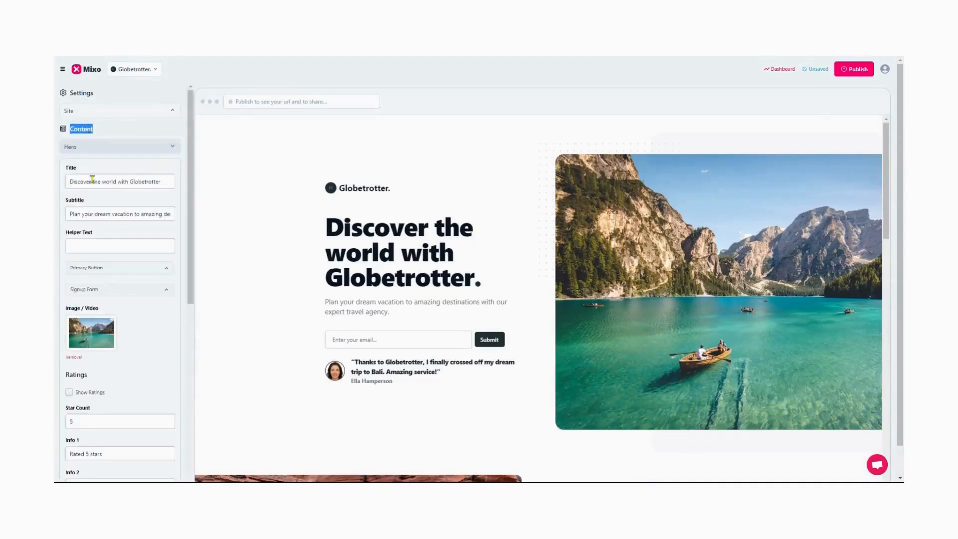
pyautogui.moveTo(83, 174); pyautogui.dragTo(72, 170)
pyautogui.click(170, 149)
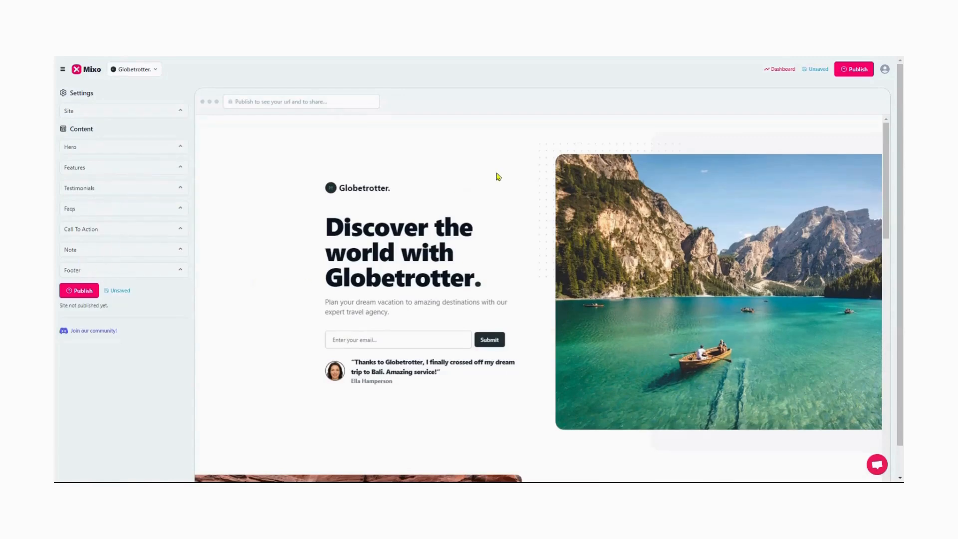
pyautogui.scroll(-1, 497, 177)
pyautogui.scroll(-3, 506, 186)
pyautogui.scroll(-3, 506, 187)
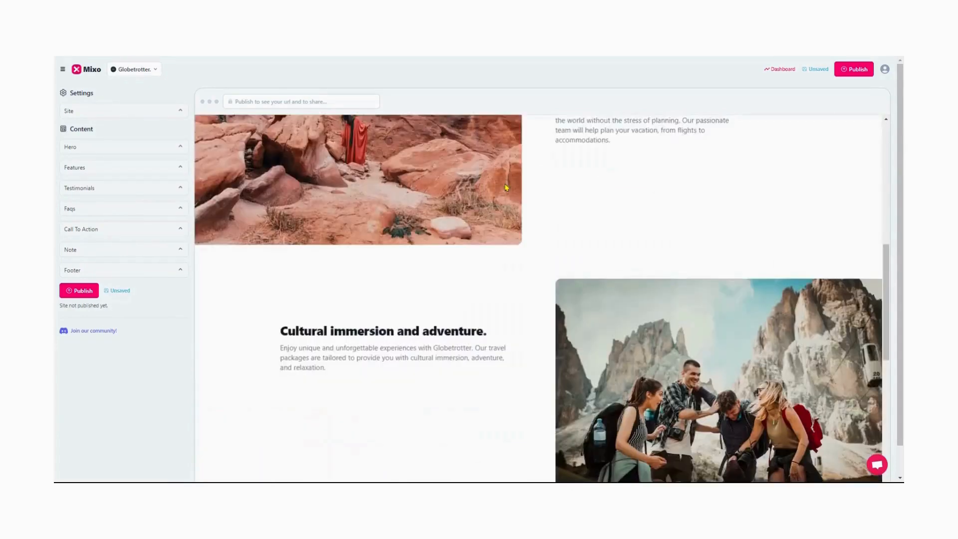
pyautogui.scroll(-3, 504, 187)
pyautogui.scroll(-3, 502, 187)
pyautogui.scroll(-1, 503, 189)
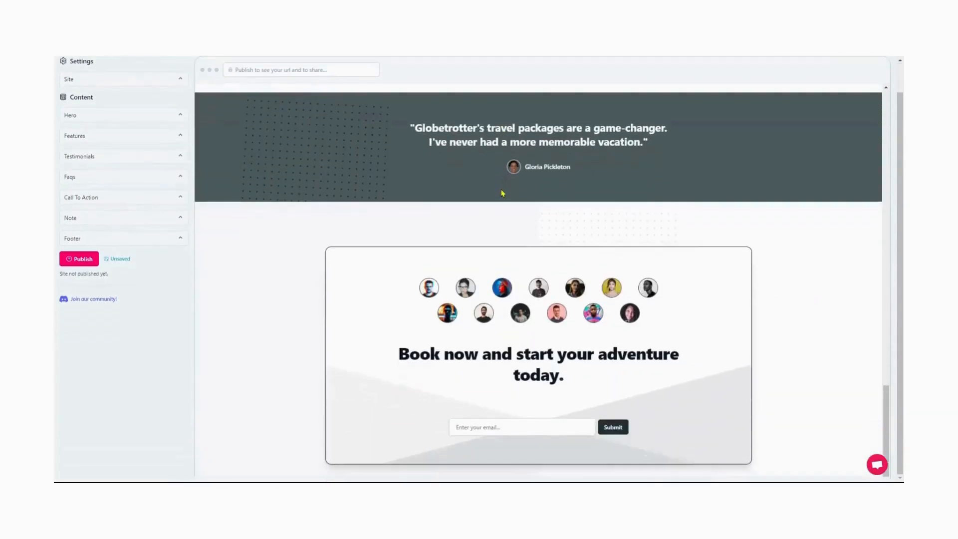
pyautogui.scroll(5, 502, 191)
pyautogui.scroll(5, 500, 193)
pyautogui.scroll(2, 498, 198)
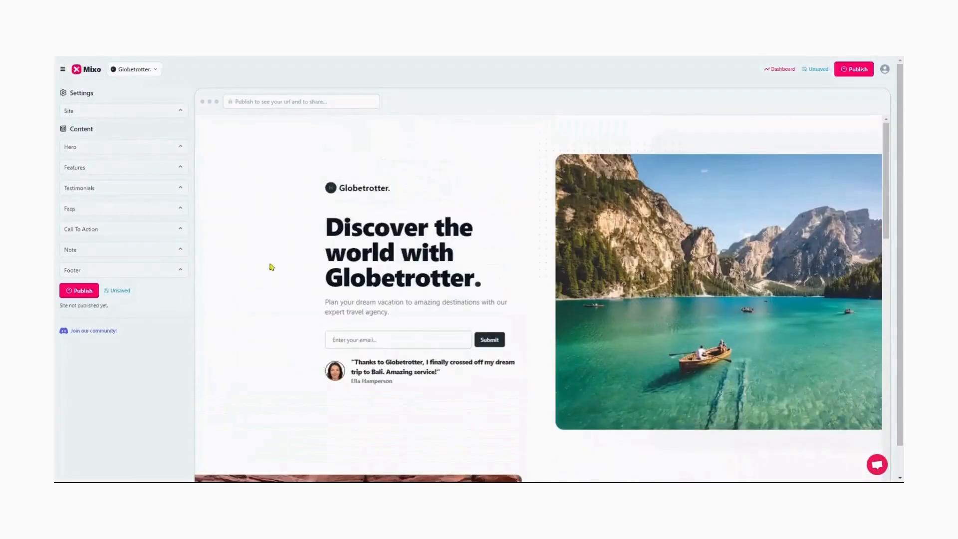
# Publish Globetrotter live at its free mixo.io address
pyautogui.click(78, 291)
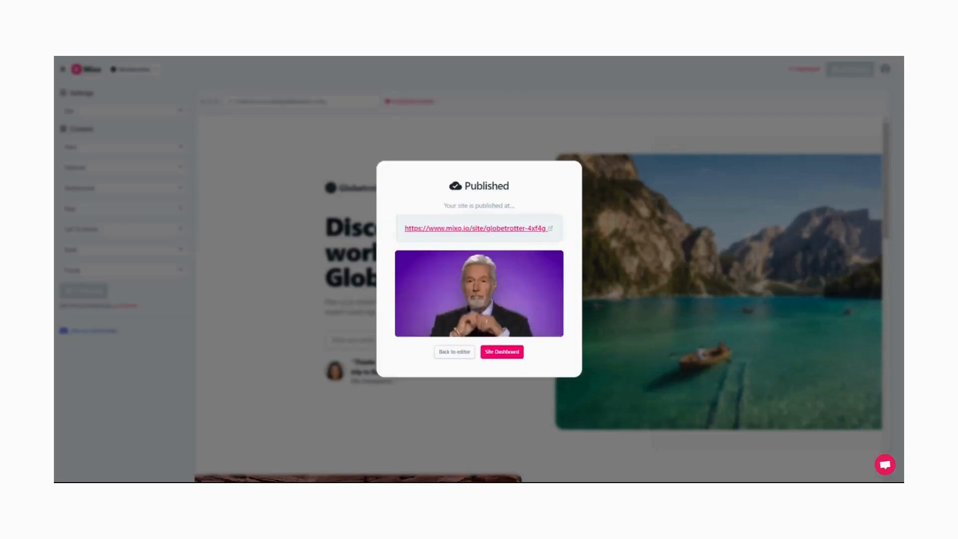
# View Globetrotter's dashboard showing it published moments ago with 0 subscribers
pyautogui.click(507, 352)
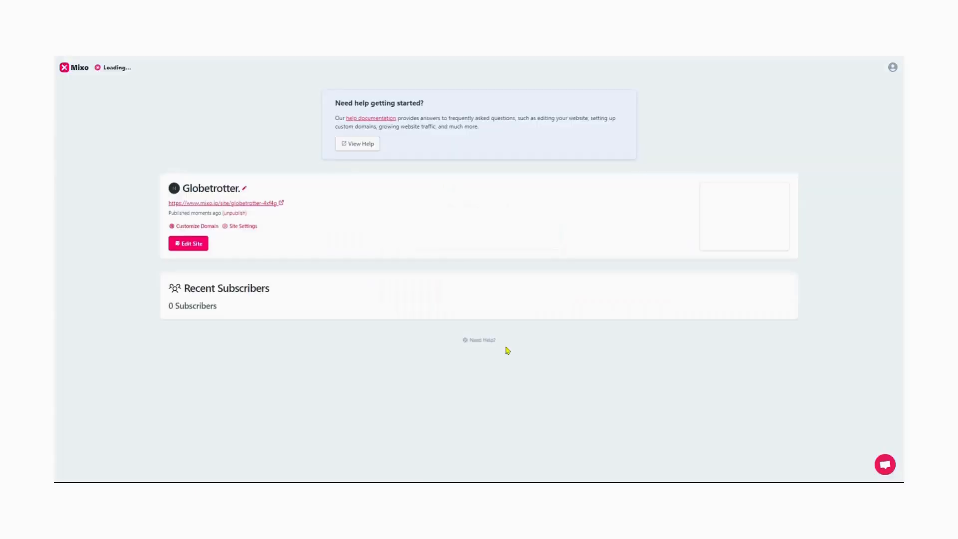